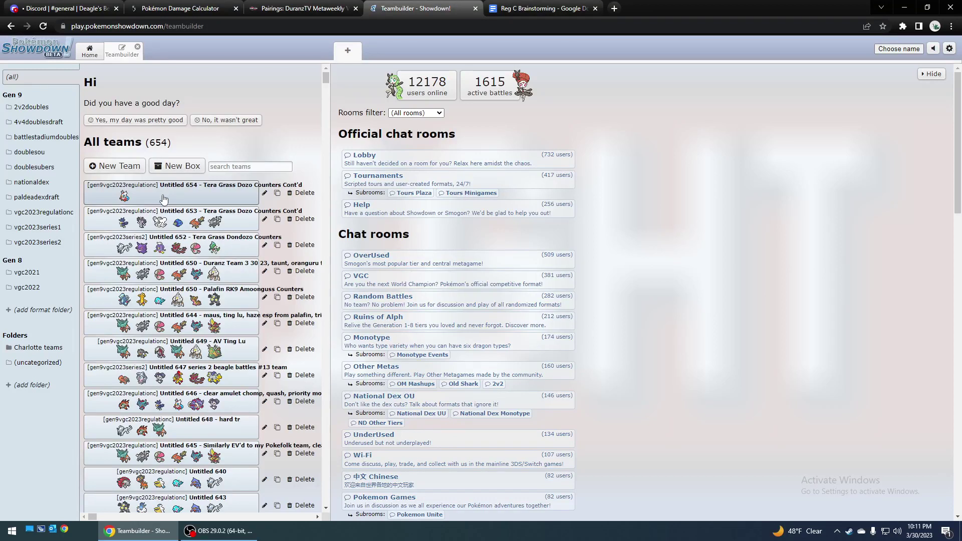
- Open the team "Untitled 654 - Tera Grass Dozo Counters Cont'd" and review Iron Bundle's moves
click(160, 197)
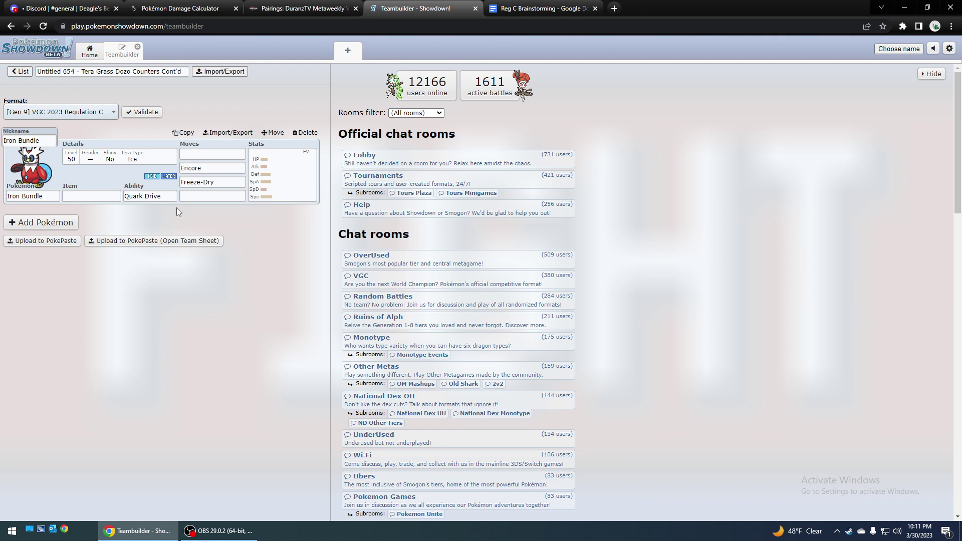
click(193, 184)
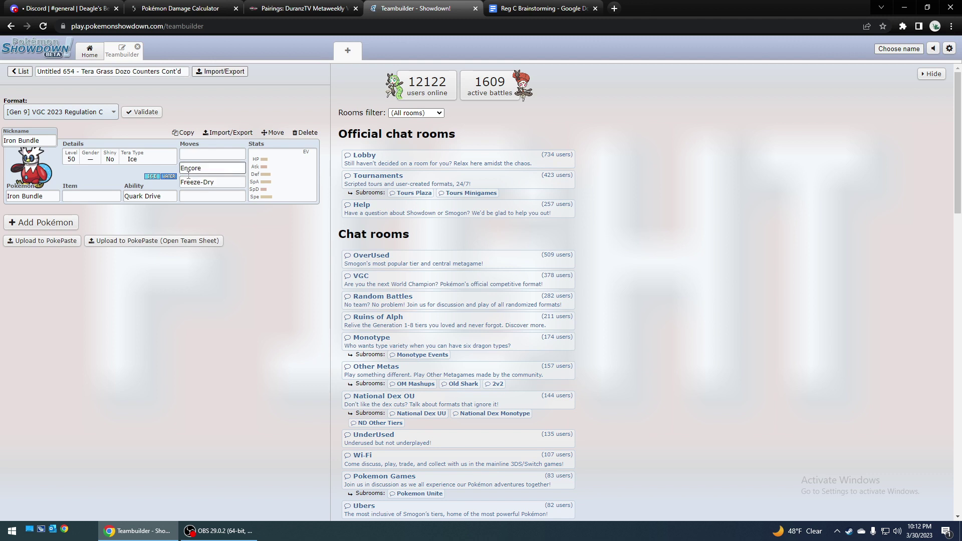
click(173, 178)
- Open the team "Untitled 653 - Tera Grass Dozo Counters Cont'd" and review the counter moves of its Pokémon, from Murkrow to Tauros
click(24, 71)
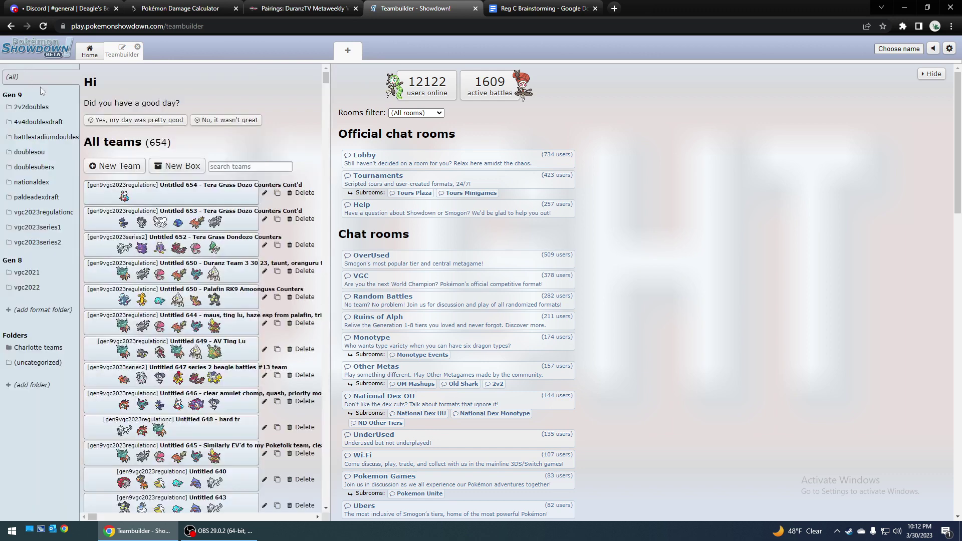
click(169, 222)
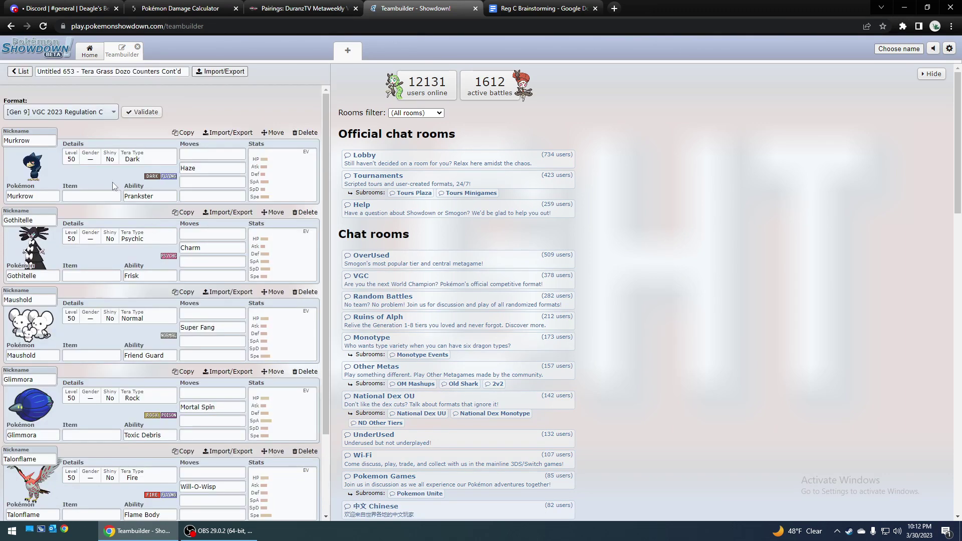
scroll(125, 210, down, 2)
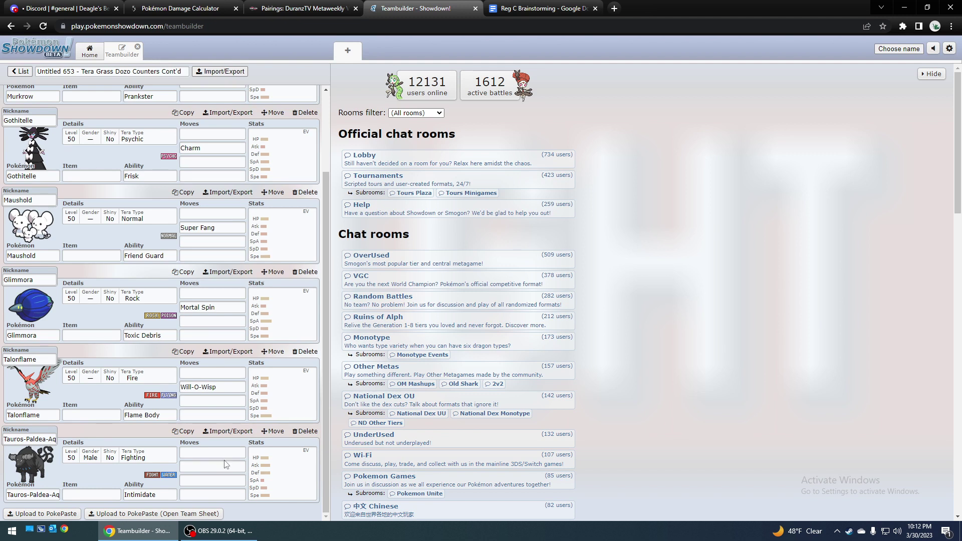
scroll(225, 451, up, 1)
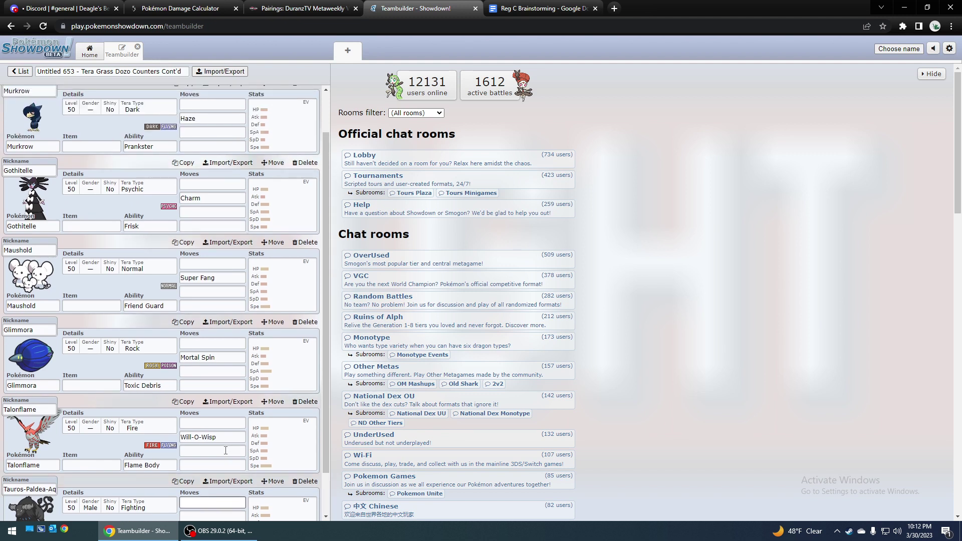
click(225, 450)
scroll(225, 447, up, 1)
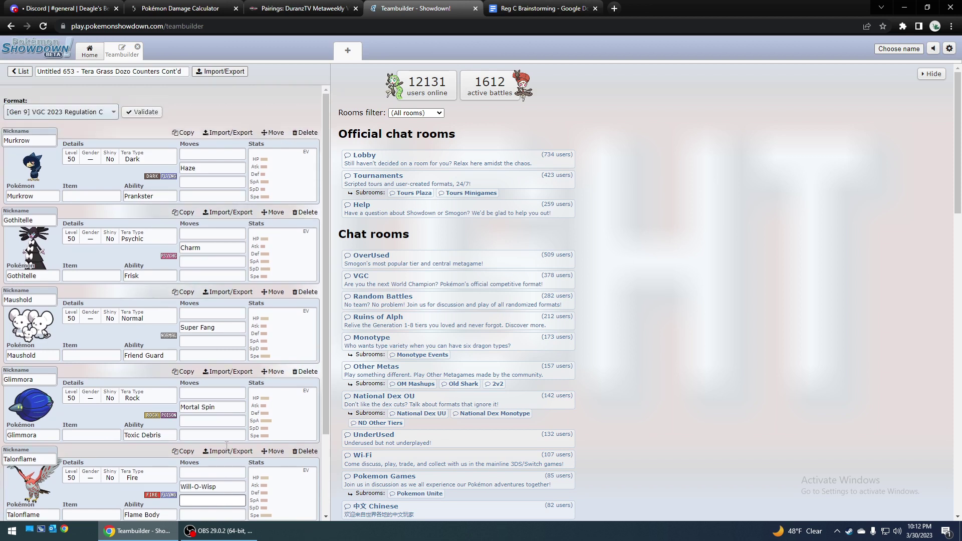
click(226, 446)
click(227, 434)
click(224, 418)
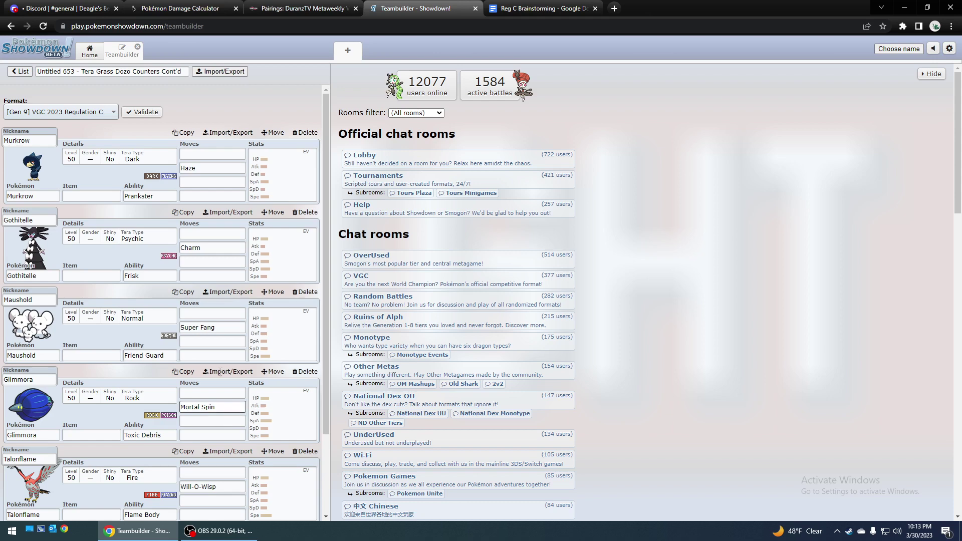
scroll(206, 351, down, 2)
scroll(201, 341, up, 2)
- Open the team "Untitled 652 - Tera Grass Dondozo Counters" and review the abilities and moves of its Pokémon, from Chien-Pao to Gallade
click(20, 72)
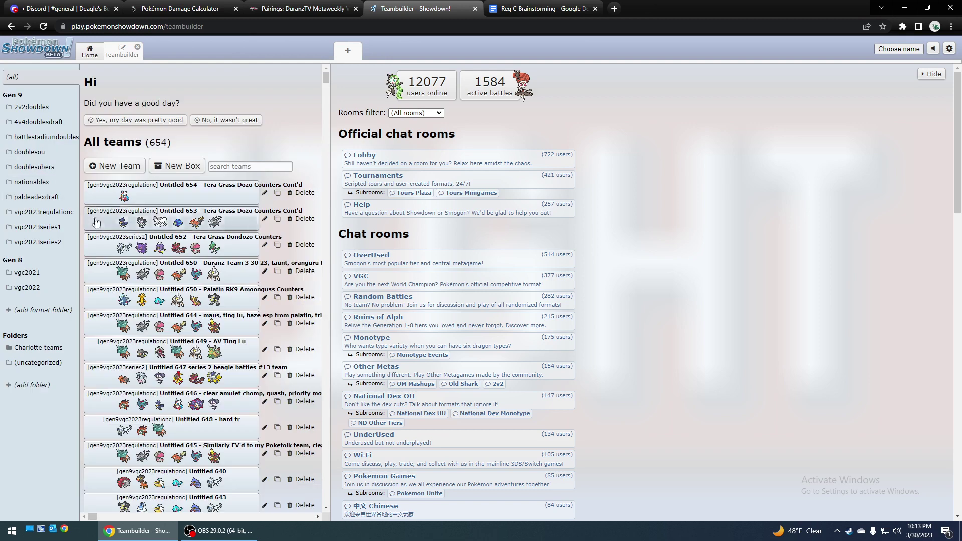
click(138, 243)
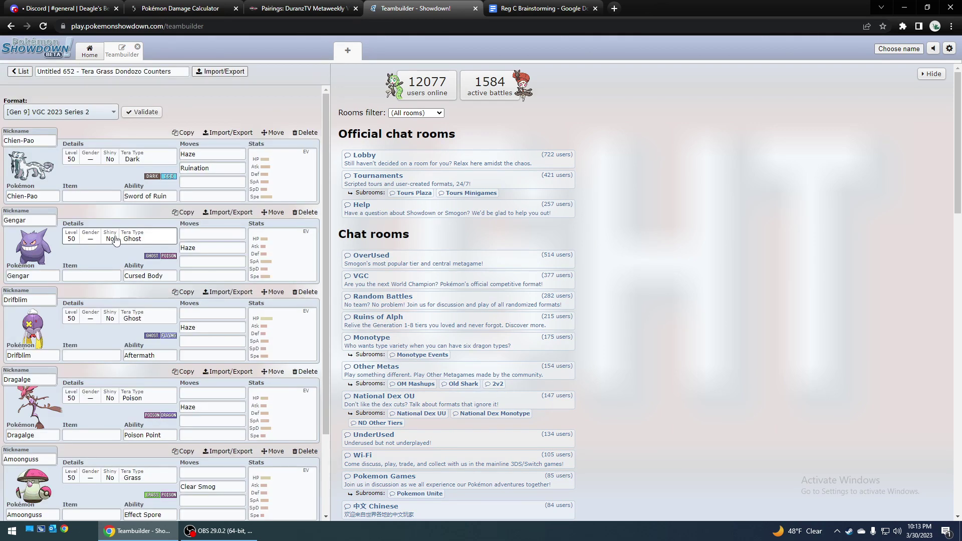
scroll(115, 241, down, 2)
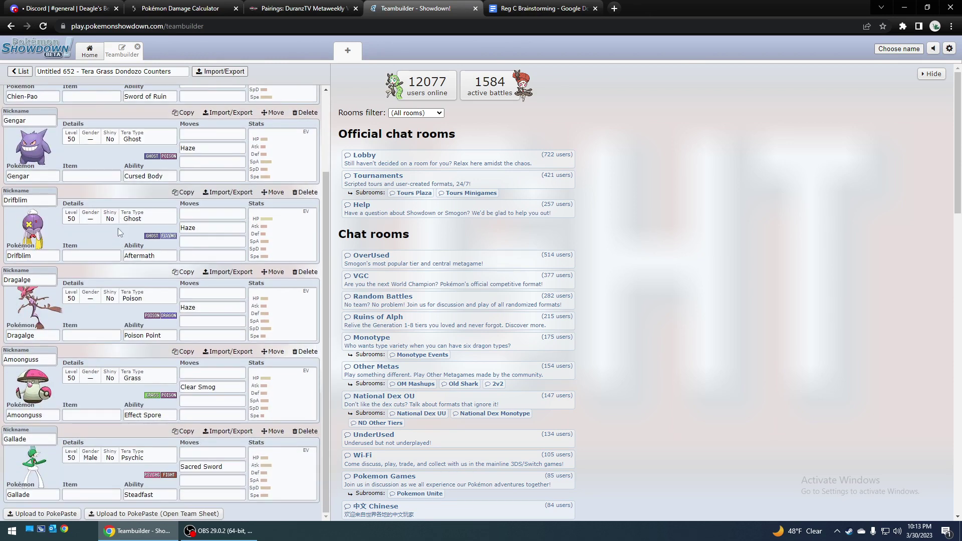
scroll(125, 223, up, 2)
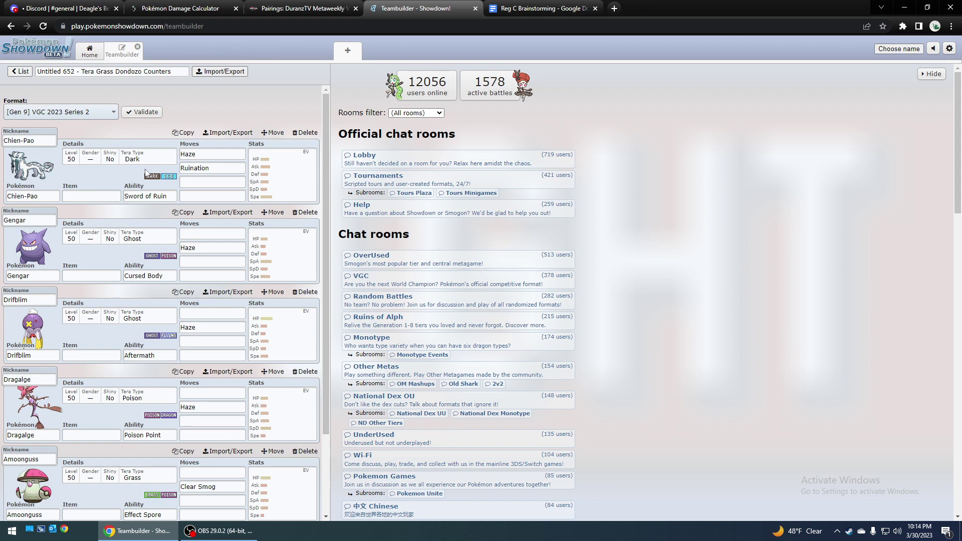
click(134, 193)
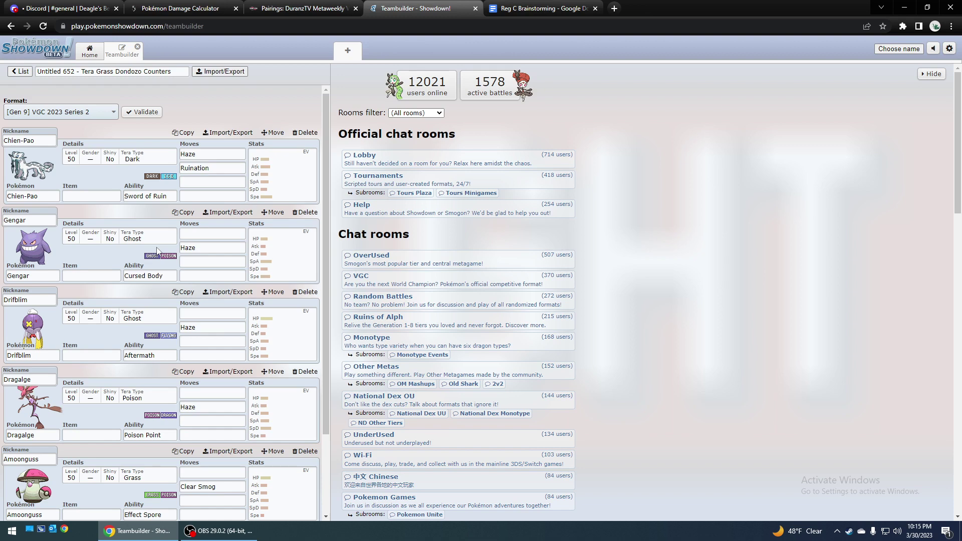
scroll(300, 256, down, 2)
scroll(302, 259, up, 2)
scroll(314, 251, down, 2)
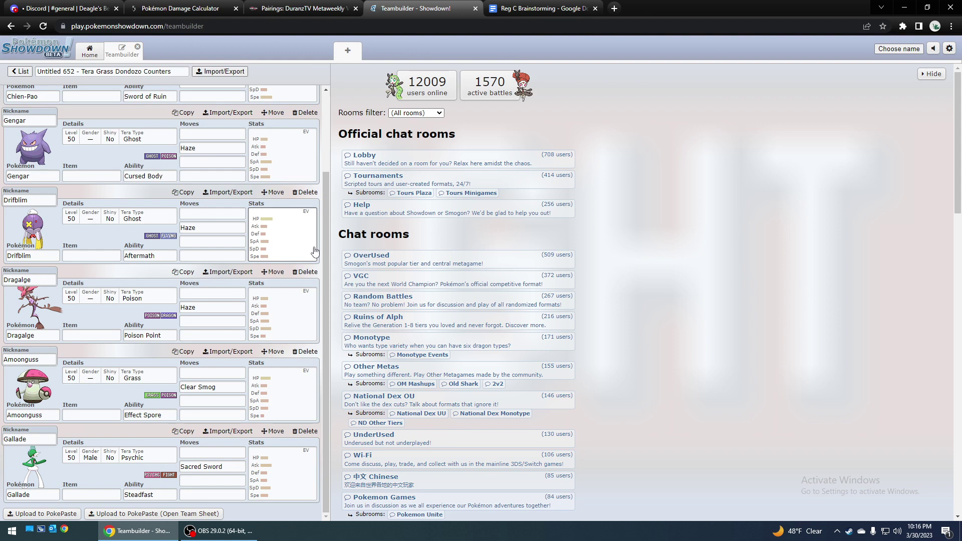
scroll(241, 258, up, 2)
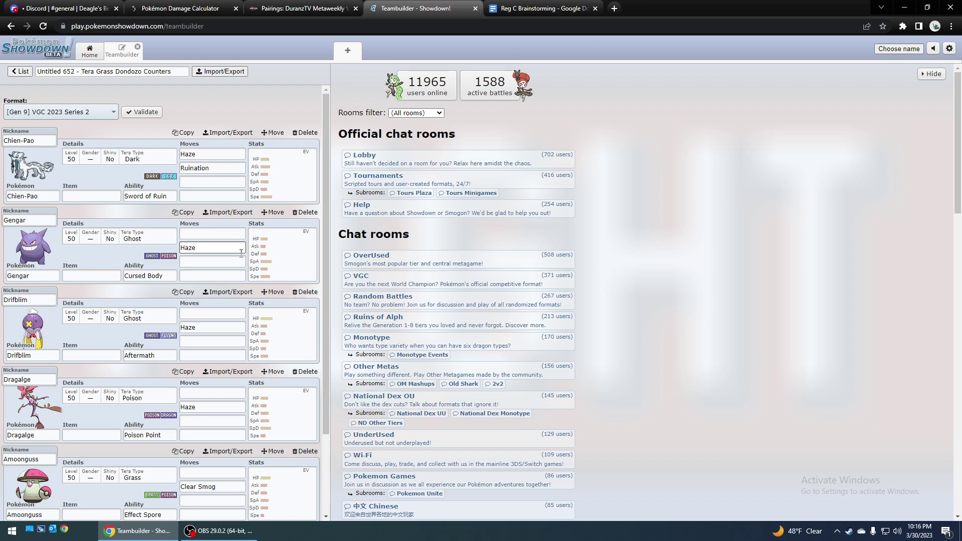
- Add Dondozo to the team "Untitled 654 - Tera Grass Dozo Counters Cont'd"
click(20, 71)
click(134, 202)
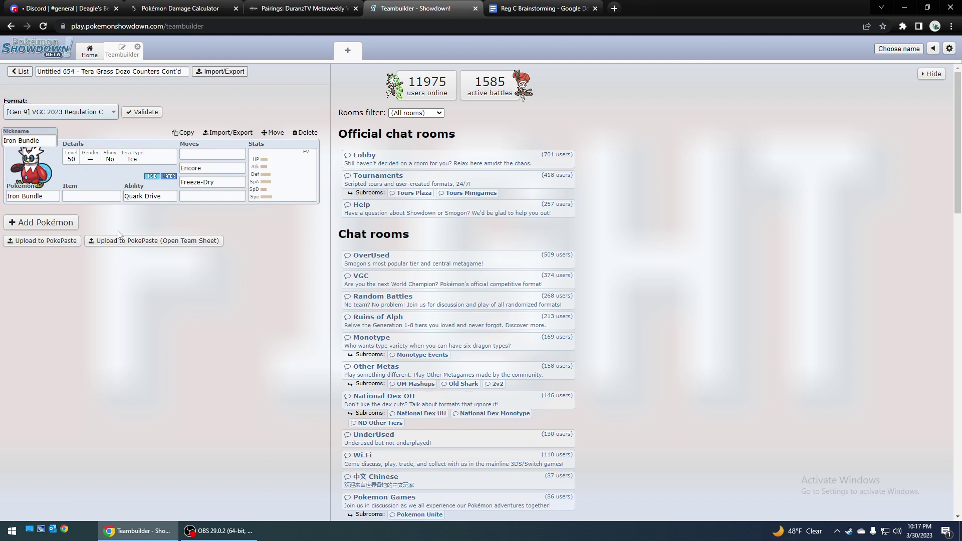
click(67, 226)
text(Dondo)
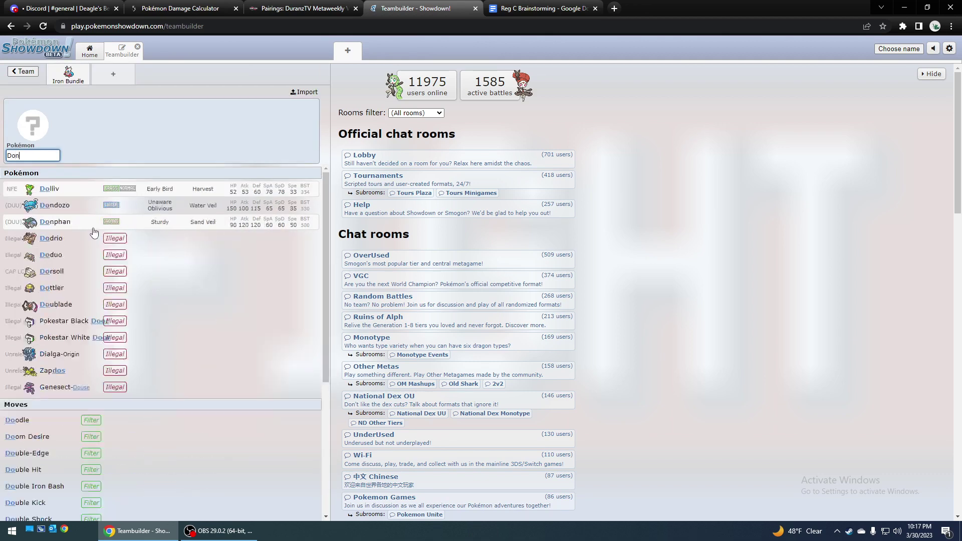
click(203, 191)
- Set Dondozo's Speed EVs to 252 and its nature to Timid, and return to the team overview
click(262, 158)
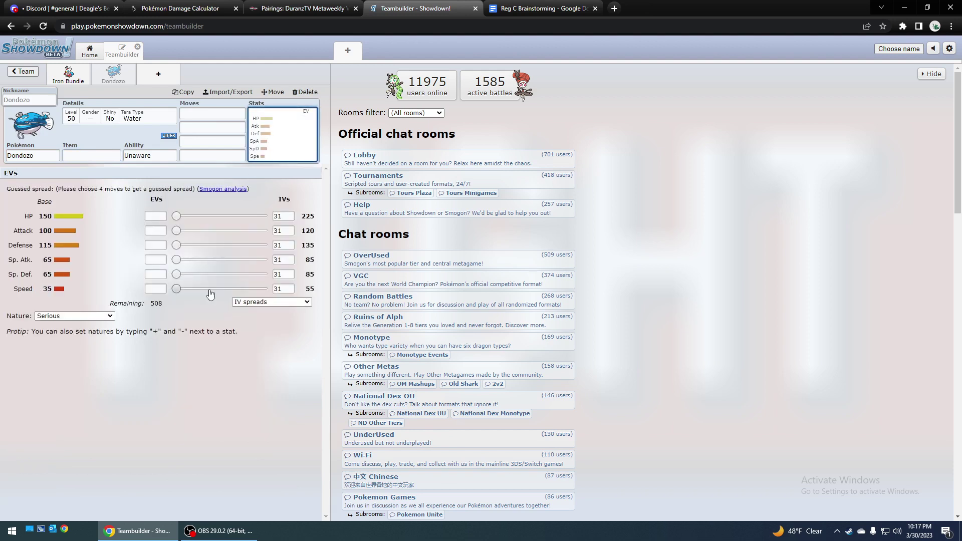
click(263, 289)
click(106, 316)
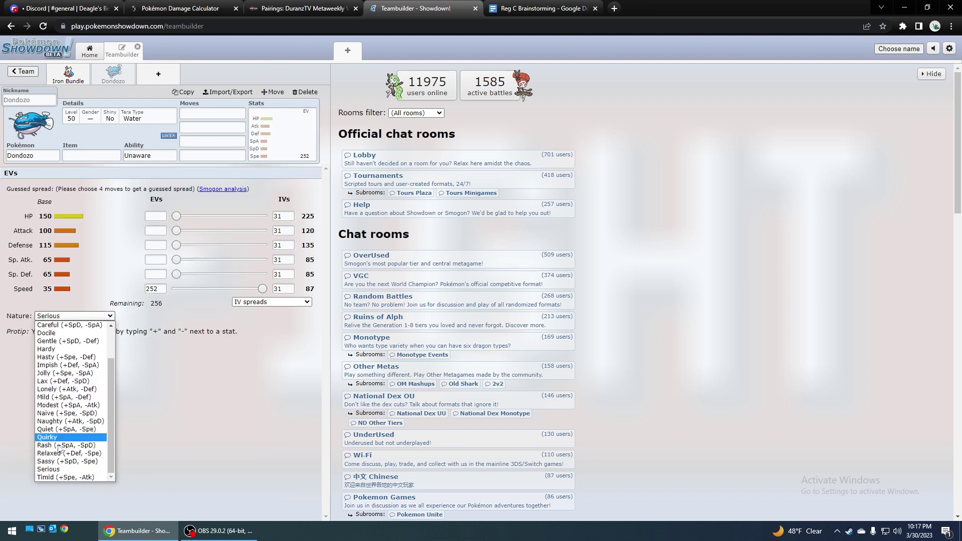
click(67, 476)
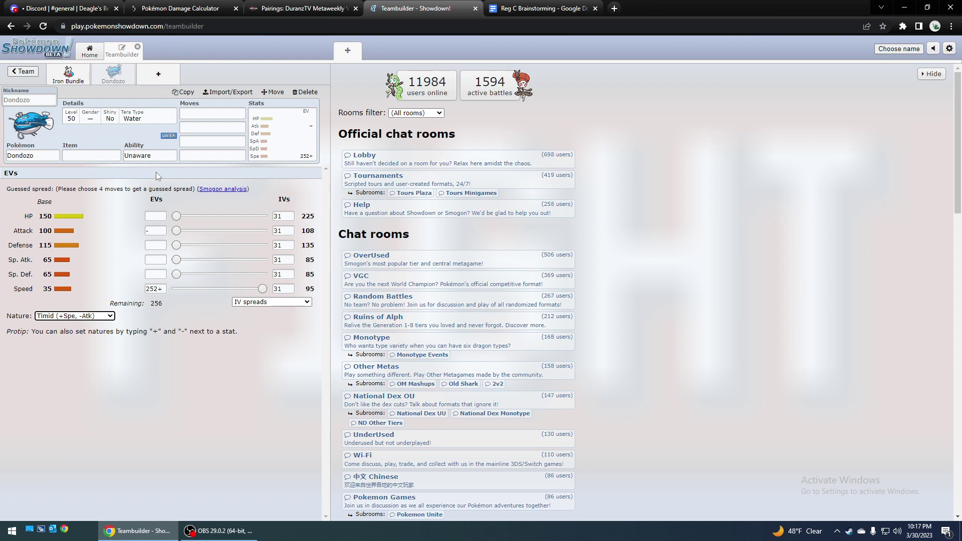
click(23, 71)
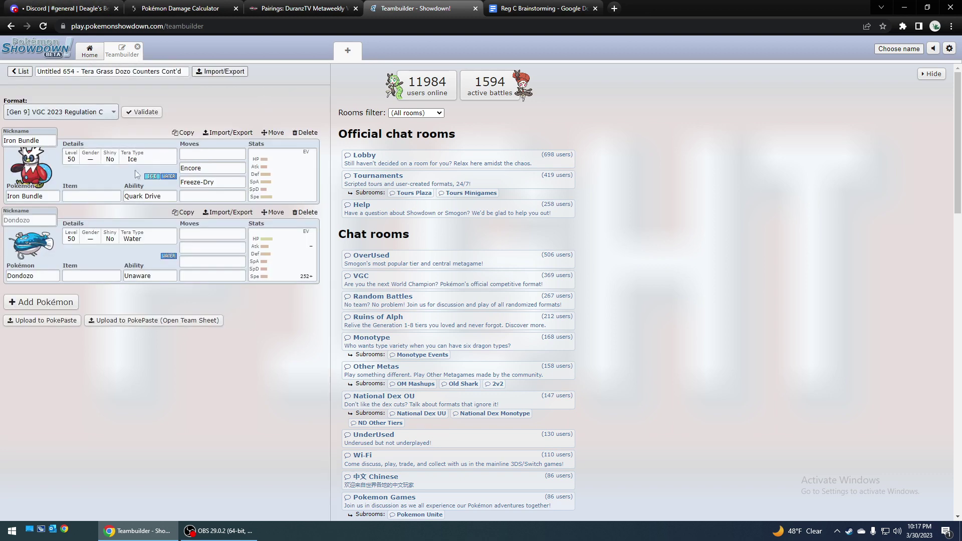
- Examine the base stats of Chien-Pao, Gengar, Dragalge, Amoonguss and Gallade in the team "Untitled 652 - Tera Grass Dondozo Counters"
click(20, 75)
click(133, 243)
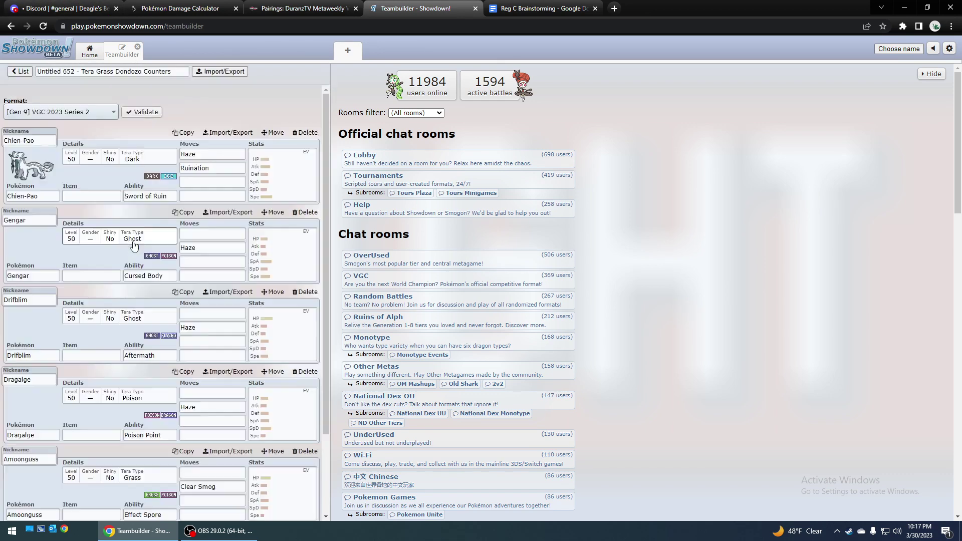
click(272, 162)
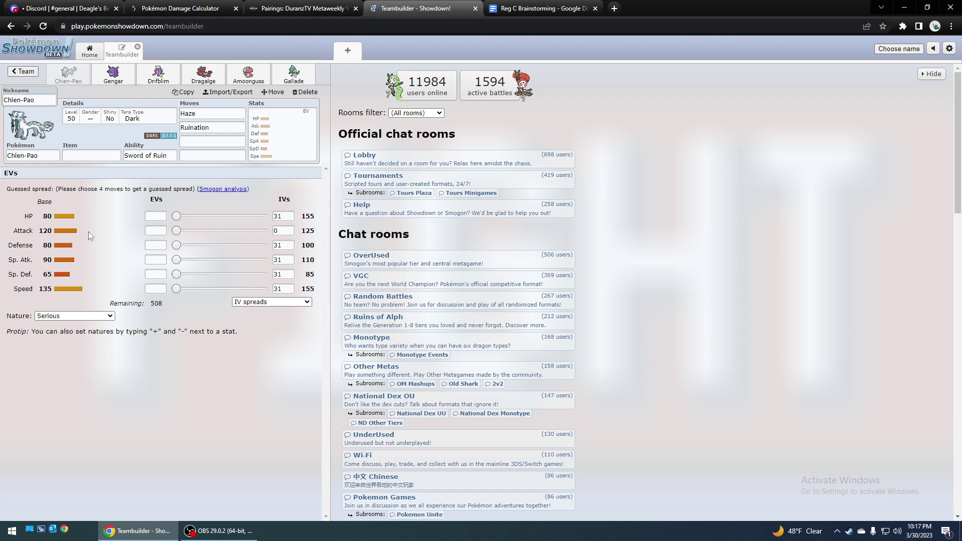
click(106, 79)
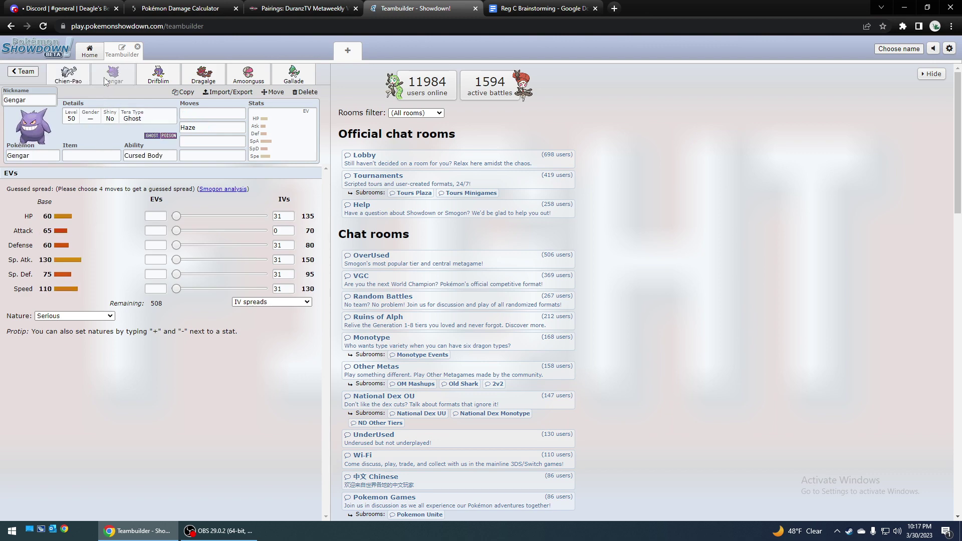
click(202, 78)
click(248, 78)
click(294, 78)
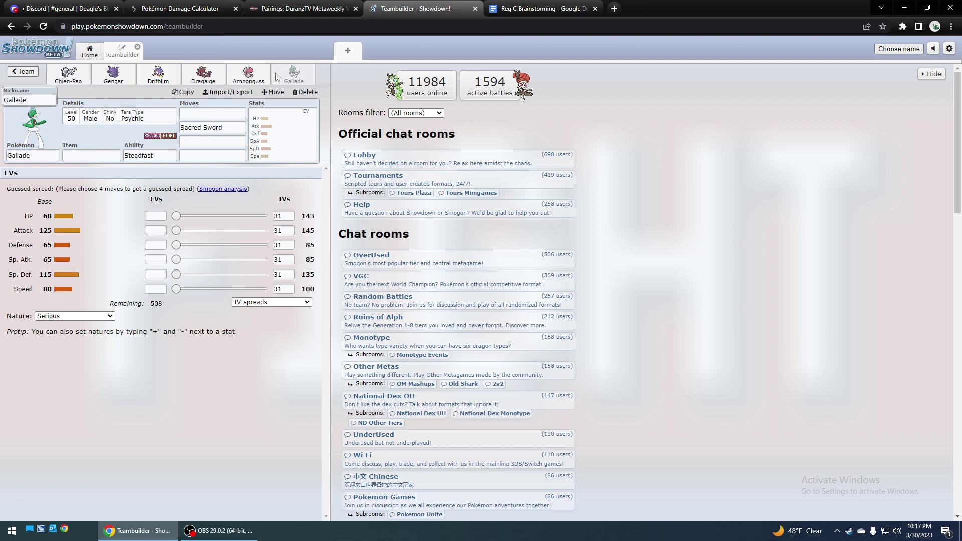
click(26, 71)
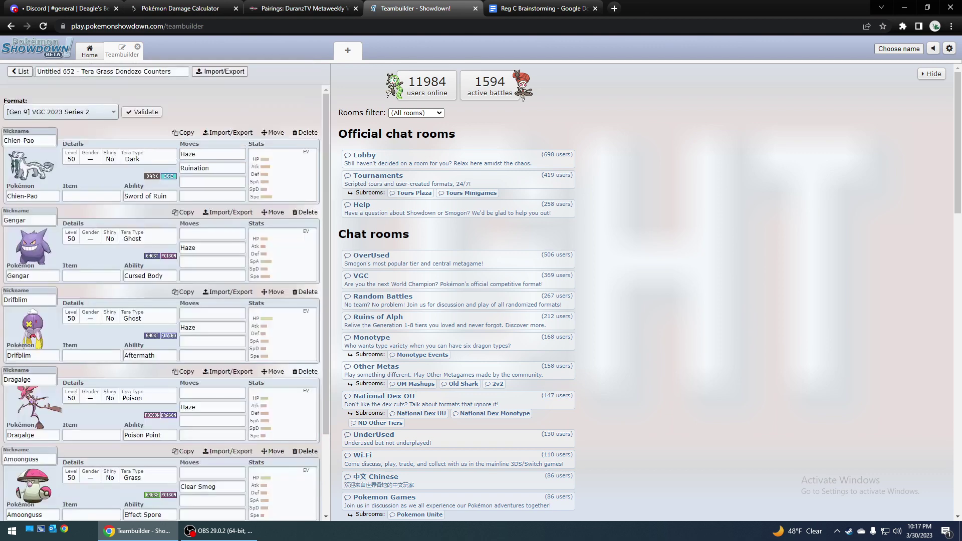
- Delete Dondozo from the team "Untitled 654 - Tera Grass Dozo Counters Cont'd" and return to the list of all teams
click(20, 72)
click(171, 194)
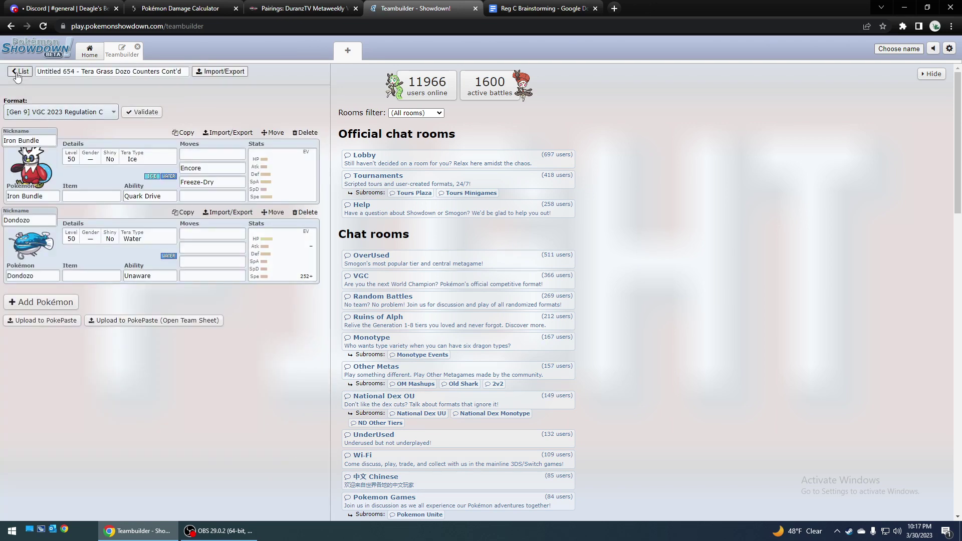
click(306, 212)
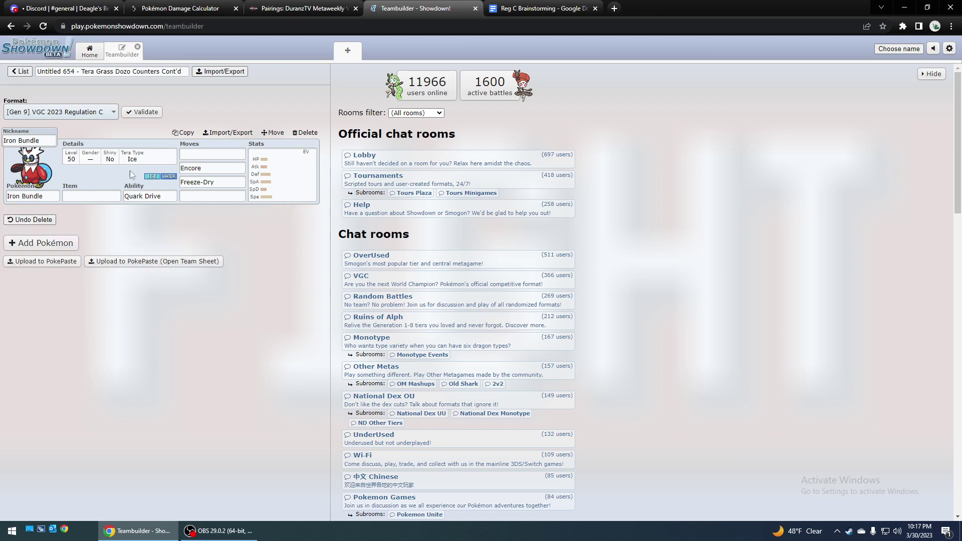
click(21, 72)
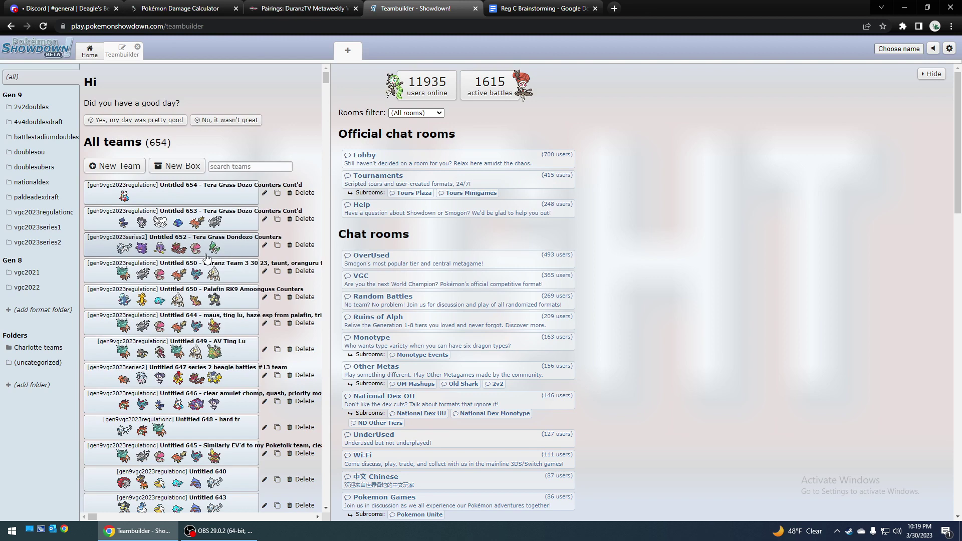
- Switch to the tournament pairings and view the team list of the first player in the ongoing Top 4 match
click(324, 6)
scroll(469, 127, up, 2)
scroll(468, 127, up, 1)
click(509, 257)
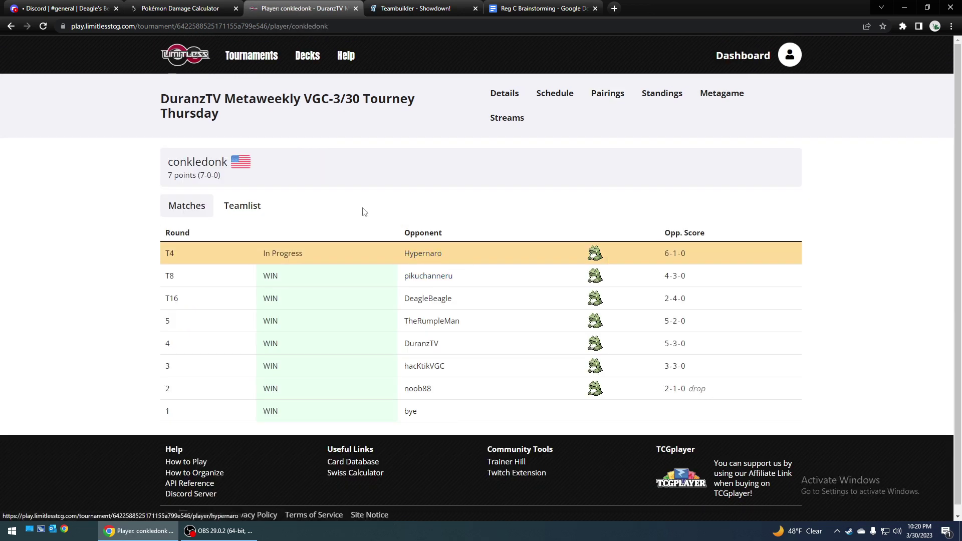
click(246, 205)
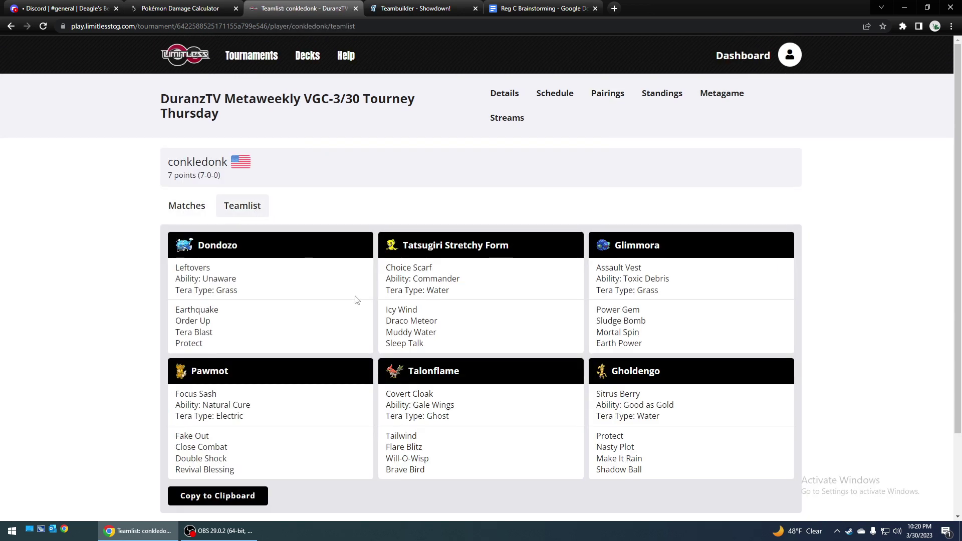
- View the opponent's team list from the same Top 4 match, and switch back to the Showdown teambuilder
click(12, 30)
click(12, 30)
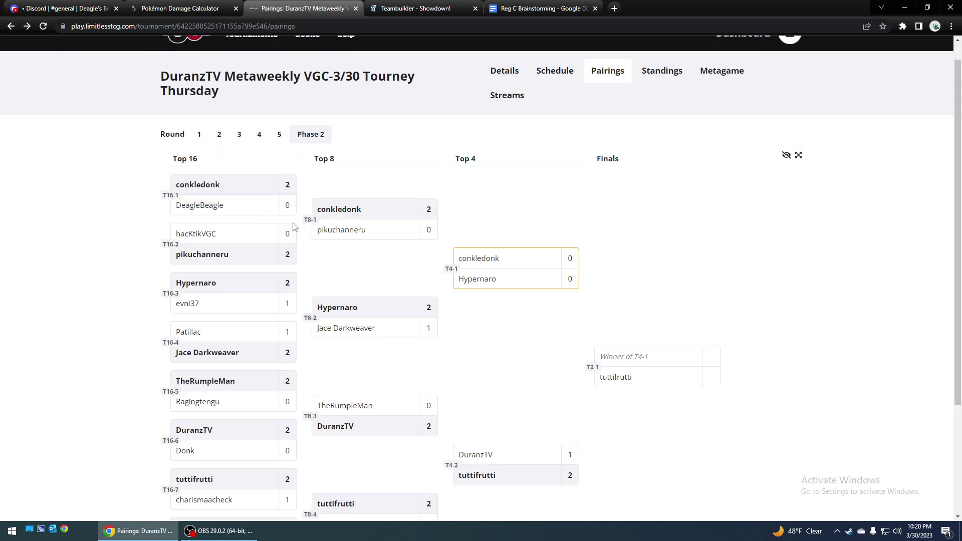
click(465, 280)
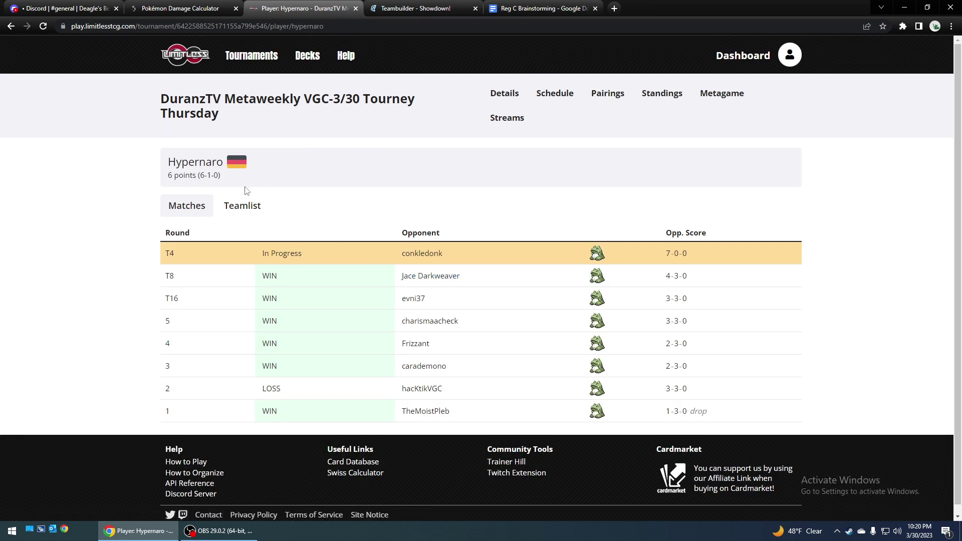
click(248, 203)
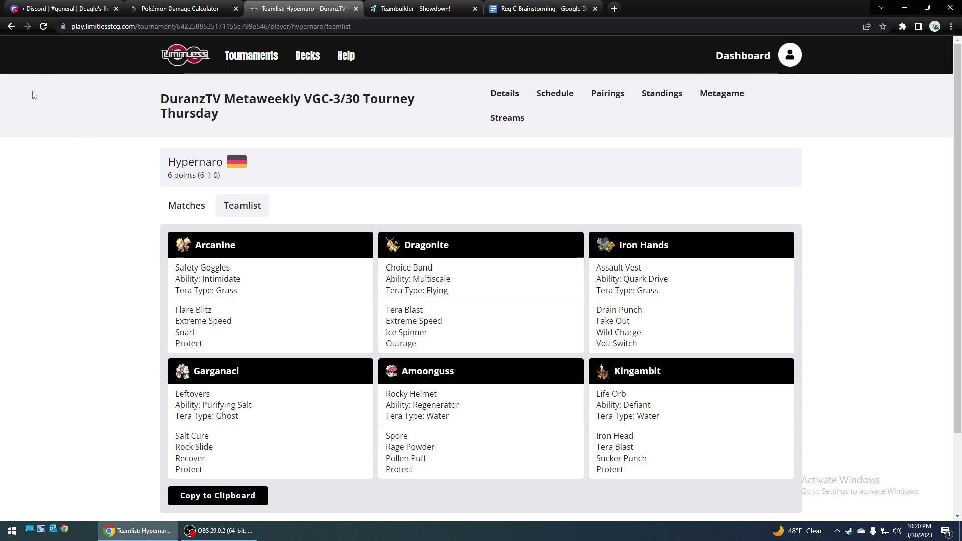
click(11, 28)
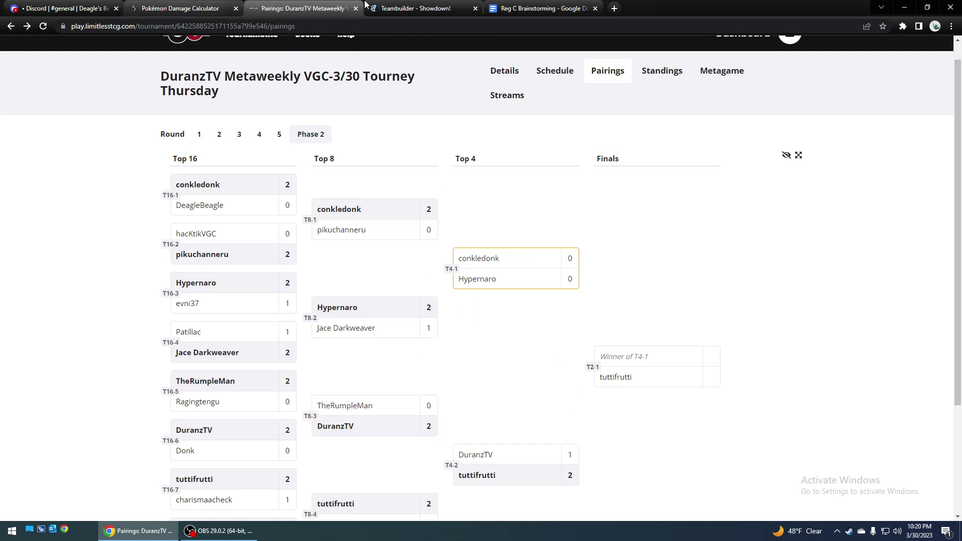
click(416, 8)
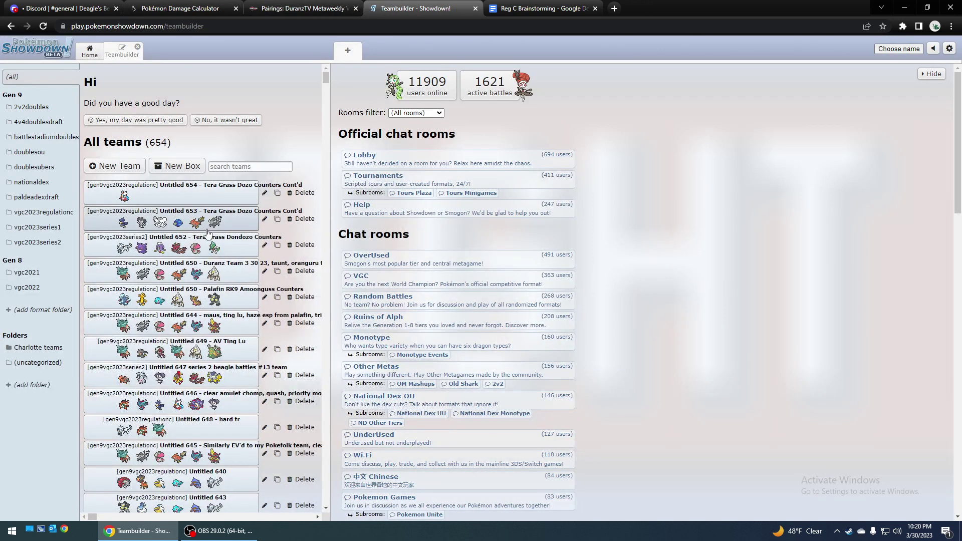